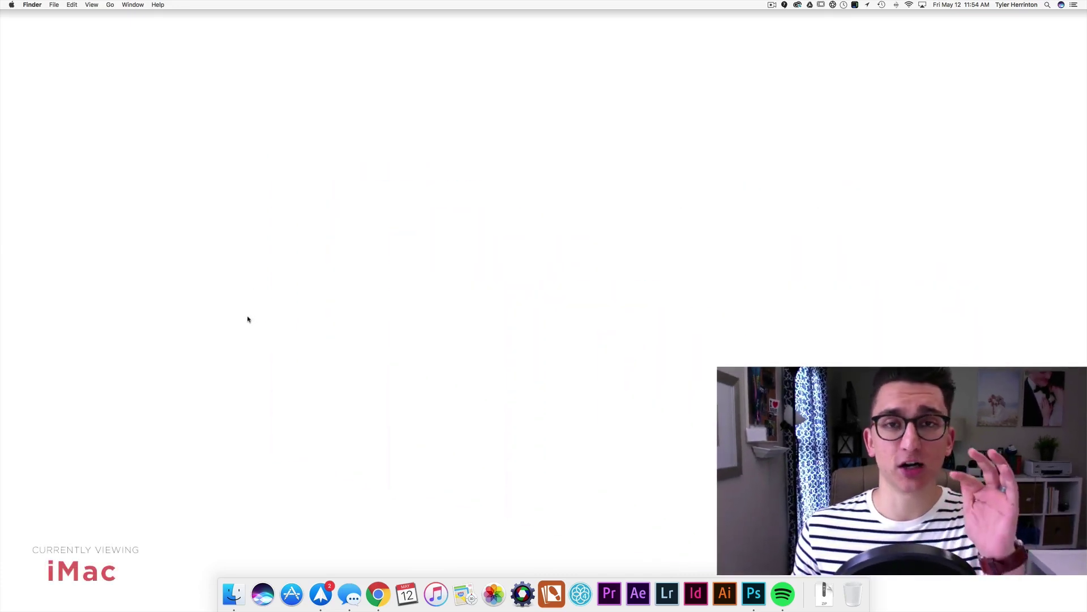
- Open the Sharing pane in System Preferences from the Apple menu
{"action": "left_click", "coordinate": [11, 6]}
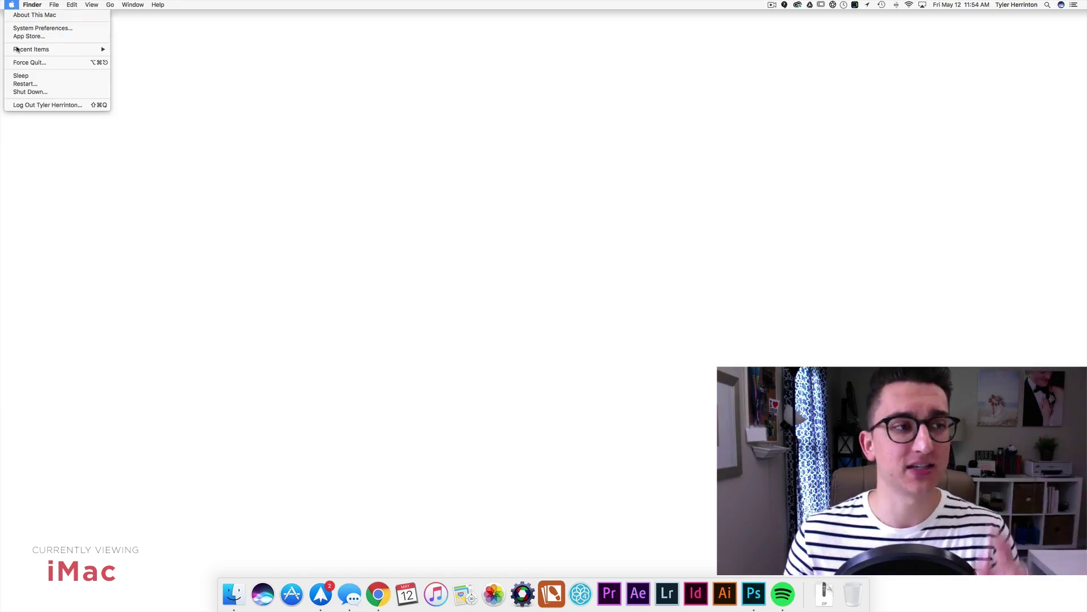
{"action": "left_click", "coordinate": [49, 28]}
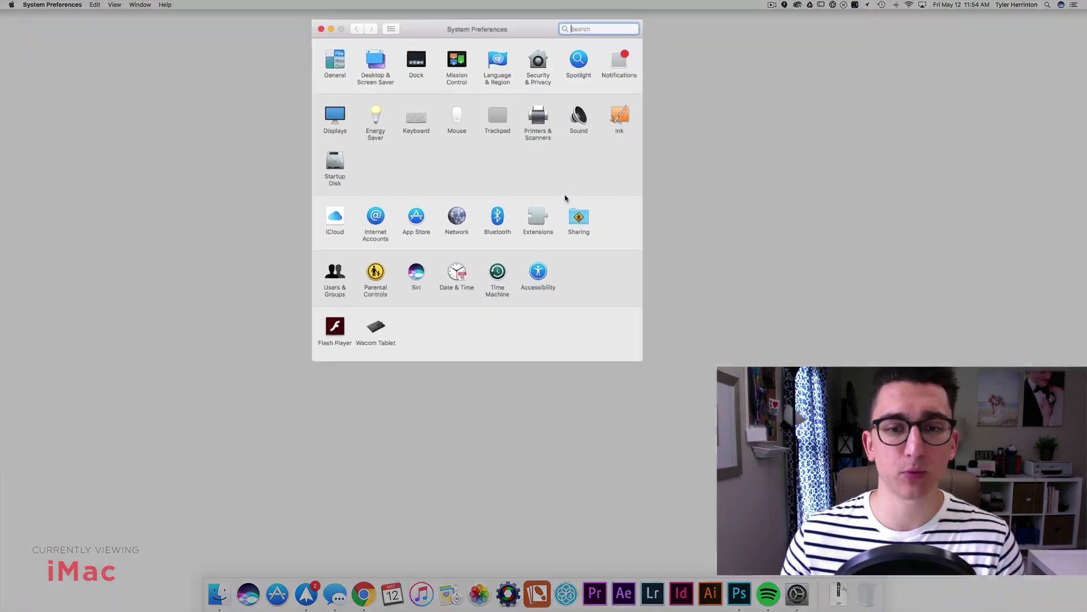
{"action": "left_click", "coordinate": [564, 214]}
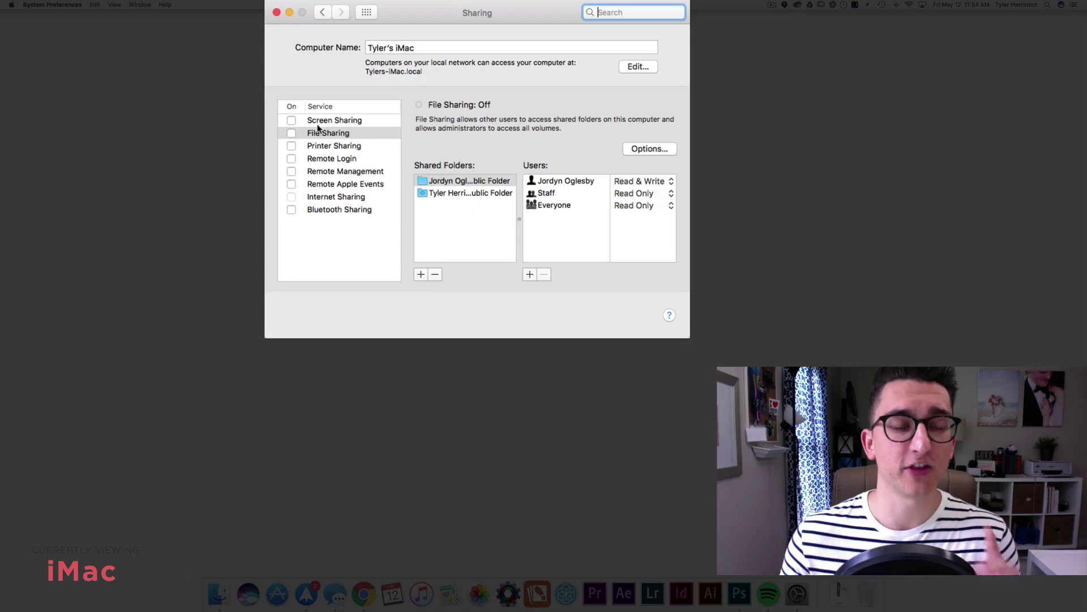
- Enable File Sharing, Remote Login and Remote Management, then view a public folder's permissions
{"action": "left_click", "coordinate": [291, 134]}
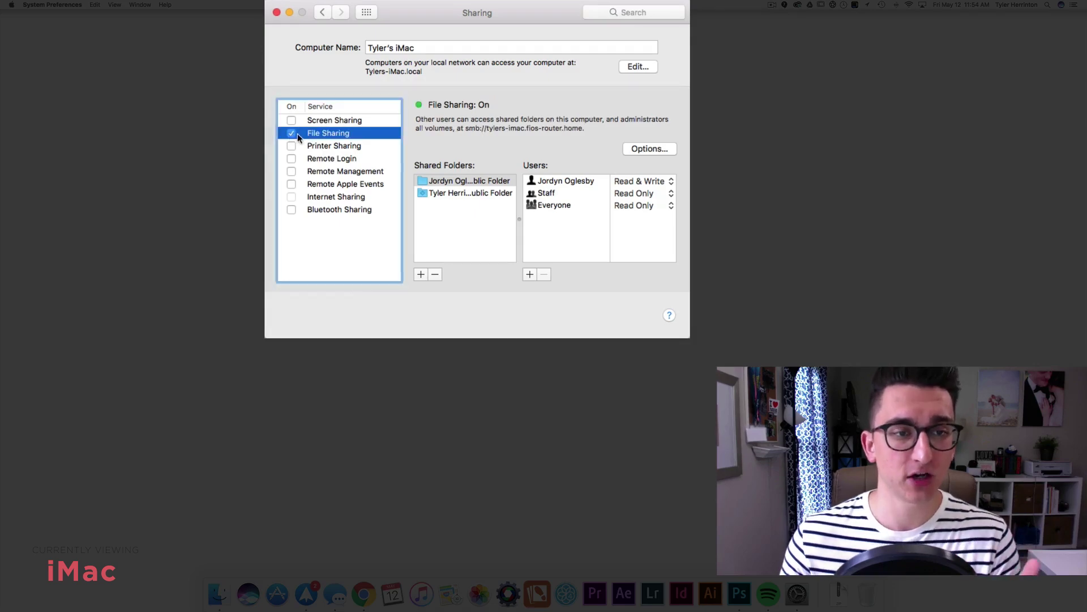
{"action": "left_click", "coordinate": [291, 159]}
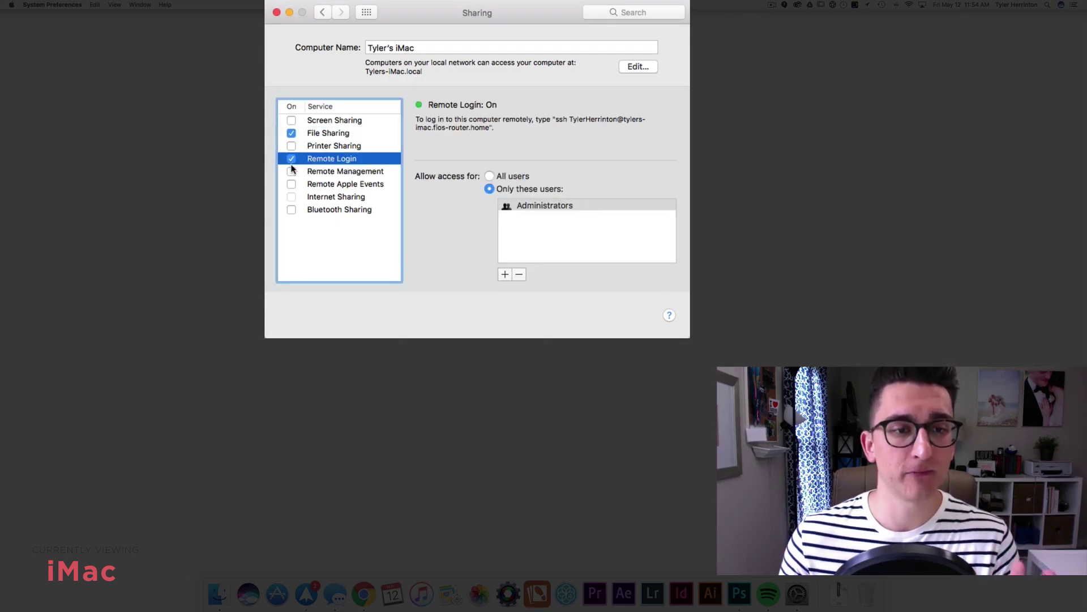
{"action": "left_click", "coordinate": [291, 172]}
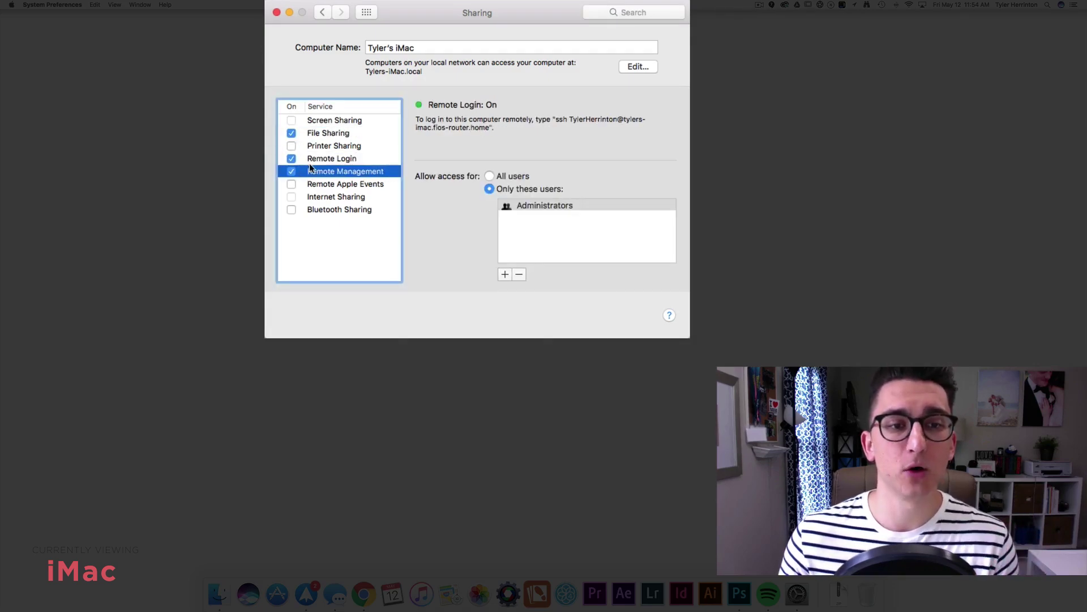
{"action": "left_click", "coordinate": [338, 138]}
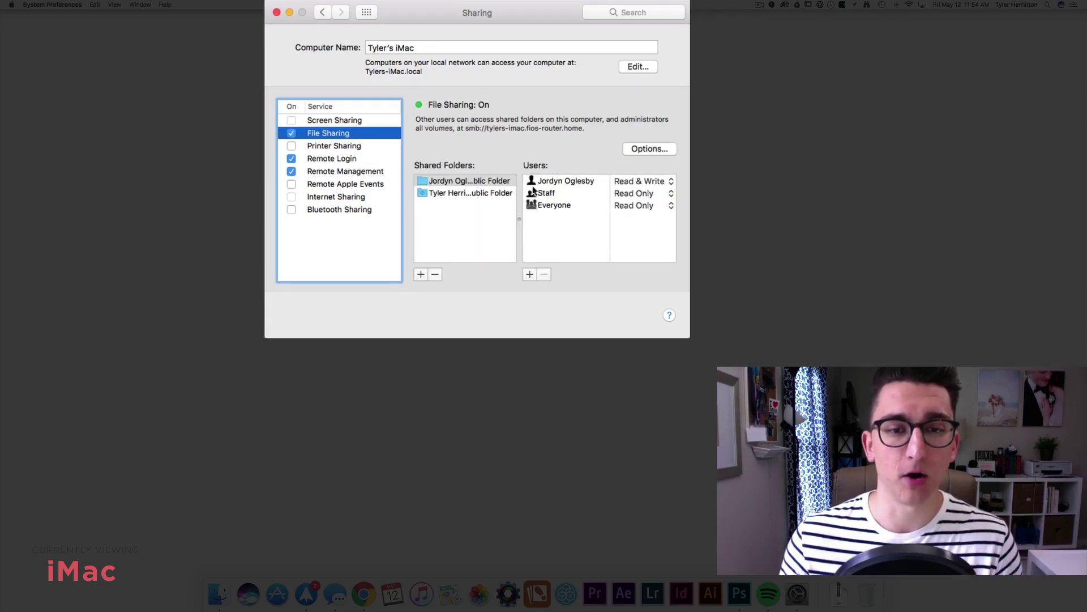
{"action": "left_click", "coordinate": [461, 194]}
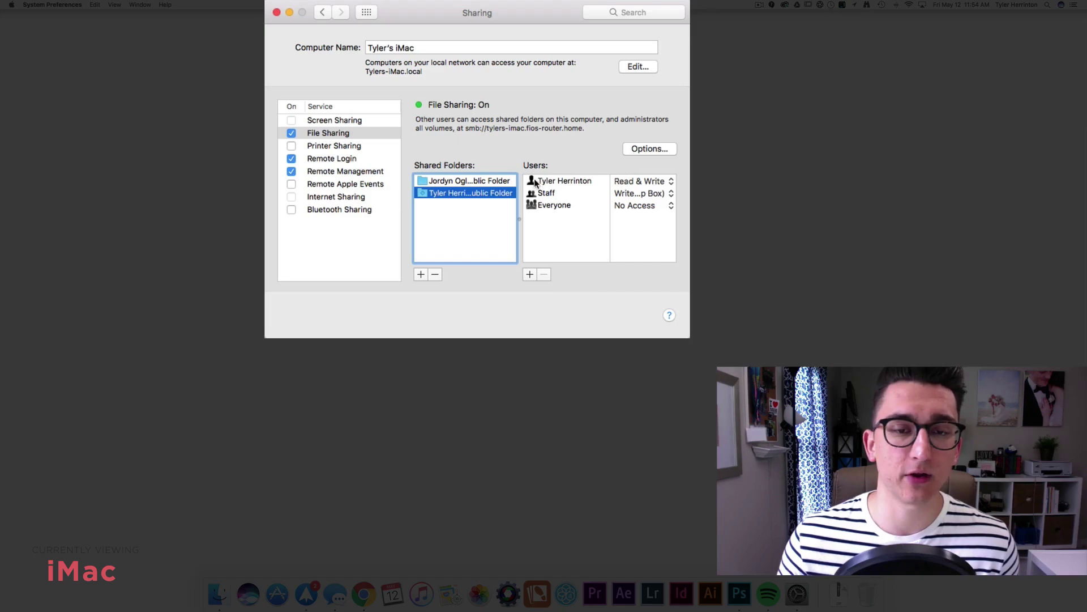
{"action": "left_click", "coordinate": [640, 181]}
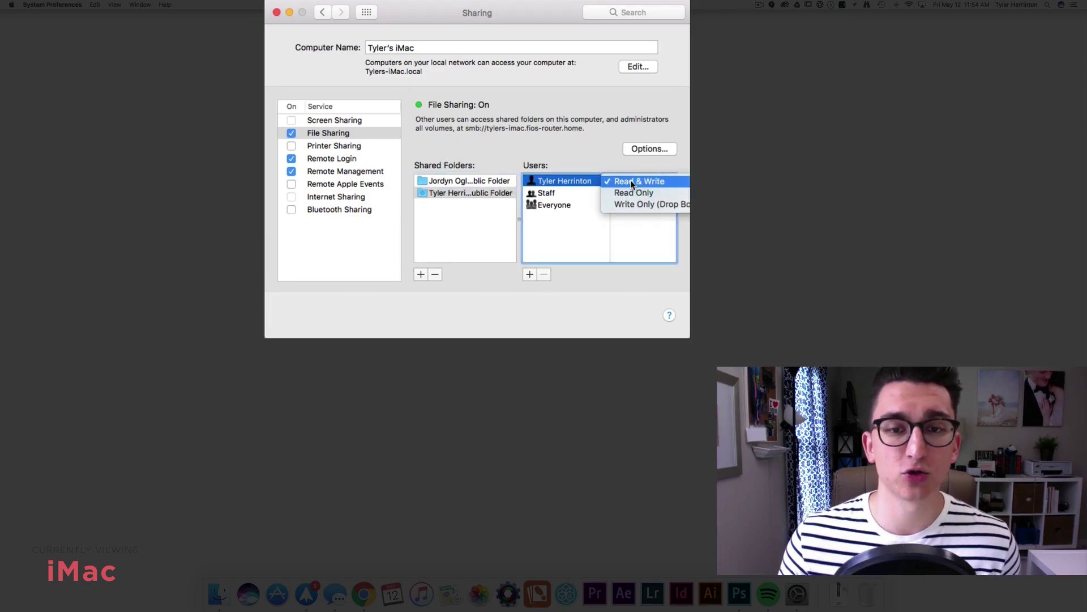
{"action": "left_click", "coordinate": [627, 182]}
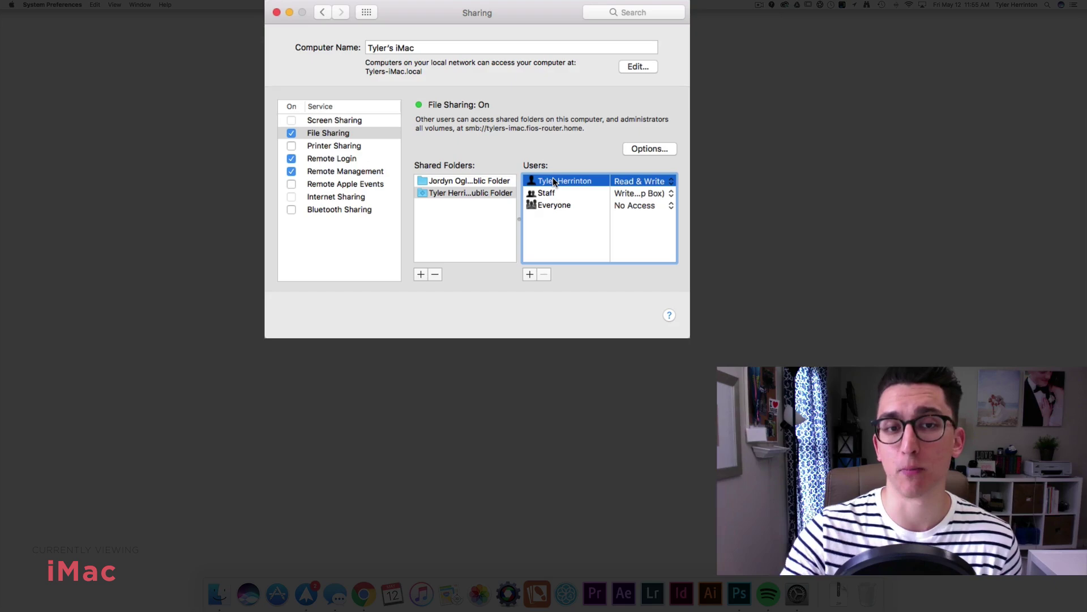
- Review Remote Login and Remote Management access, cancelling the add-user sheet so only one user remains
{"action": "left_click", "coordinate": [344, 158]}
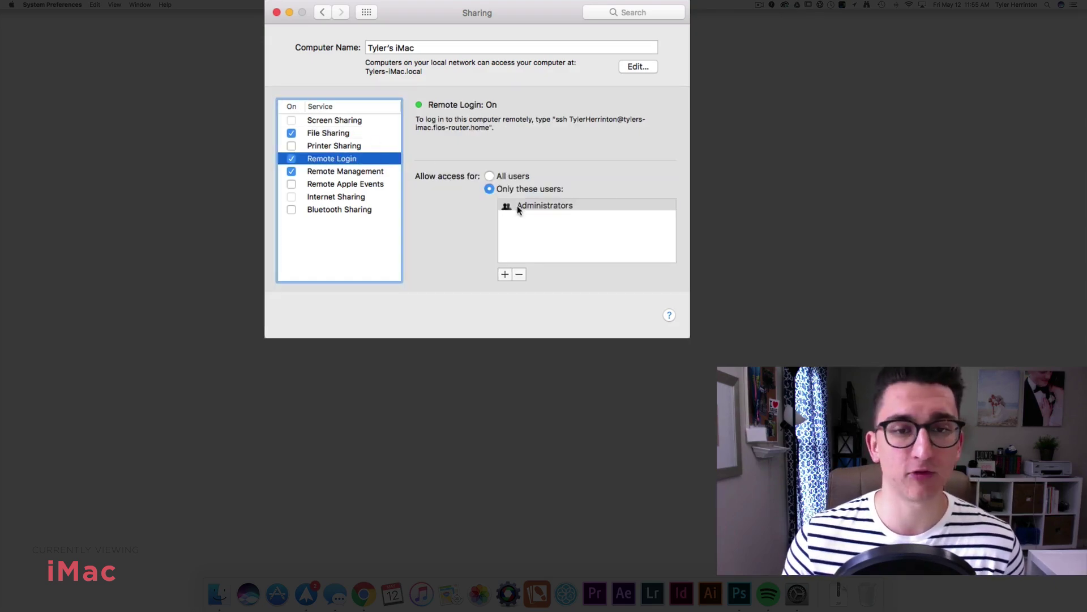
{"action": "left_click", "coordinate": [358, 171]}
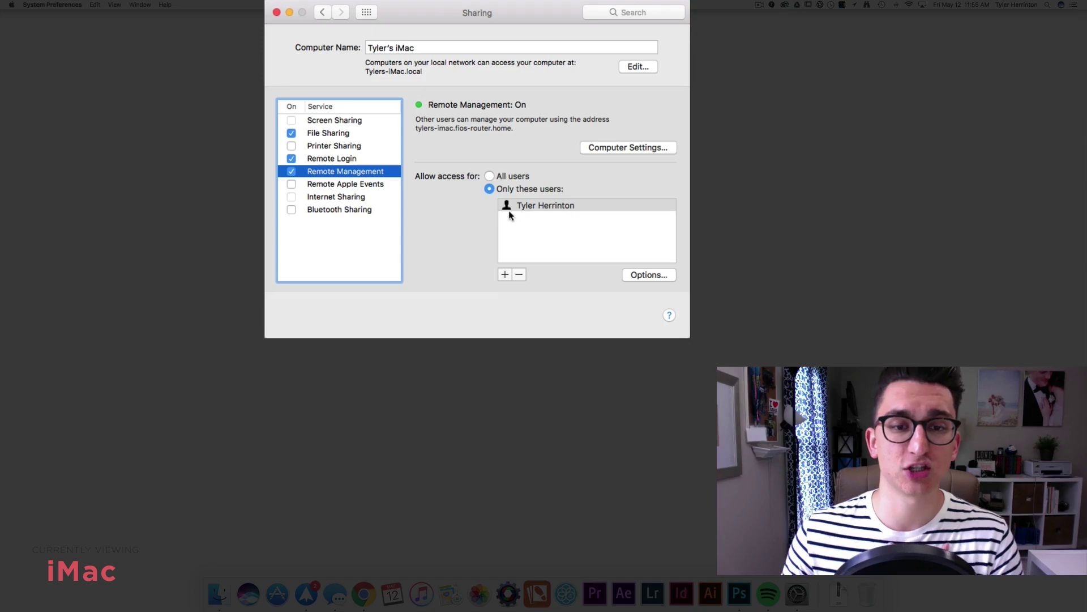
{"action": "left_click", "coordinate": [504, 274]}
{"action": "left_click", "coordinate": [510, 172]}
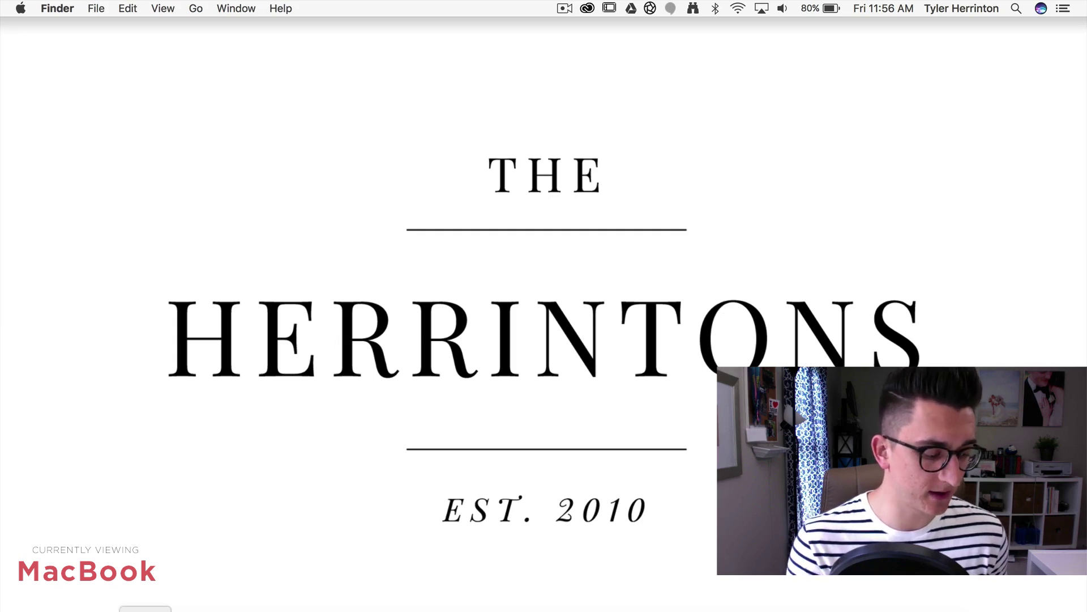
- In a new Finder window, browse the shared iMac under Shared, then disconnect from it
{"action": "key", "text": "super+n"}
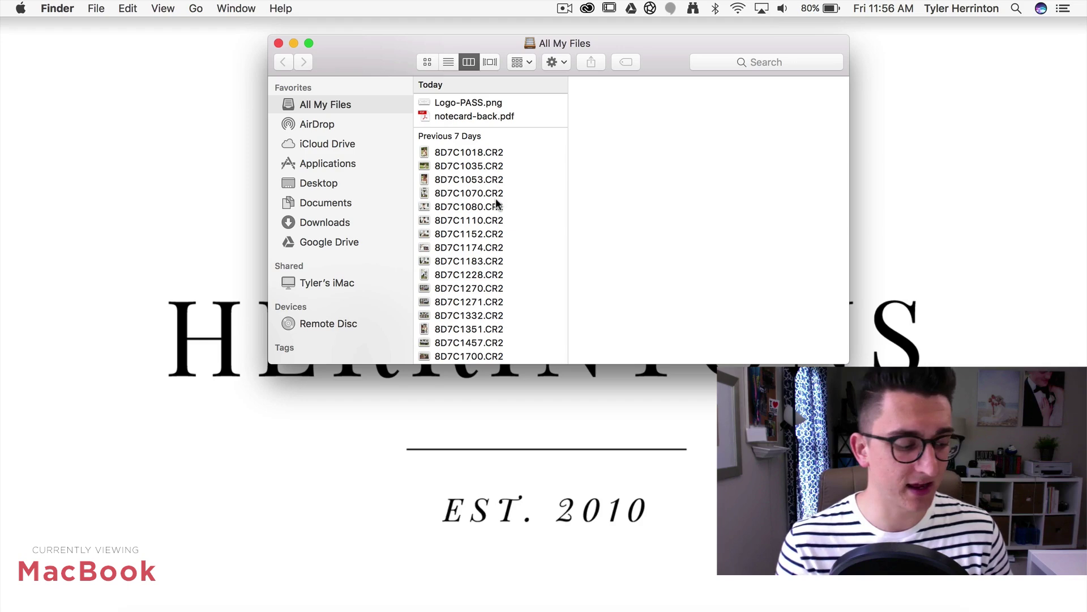
{"action": "left_click", "coordinate": [315, 283]}
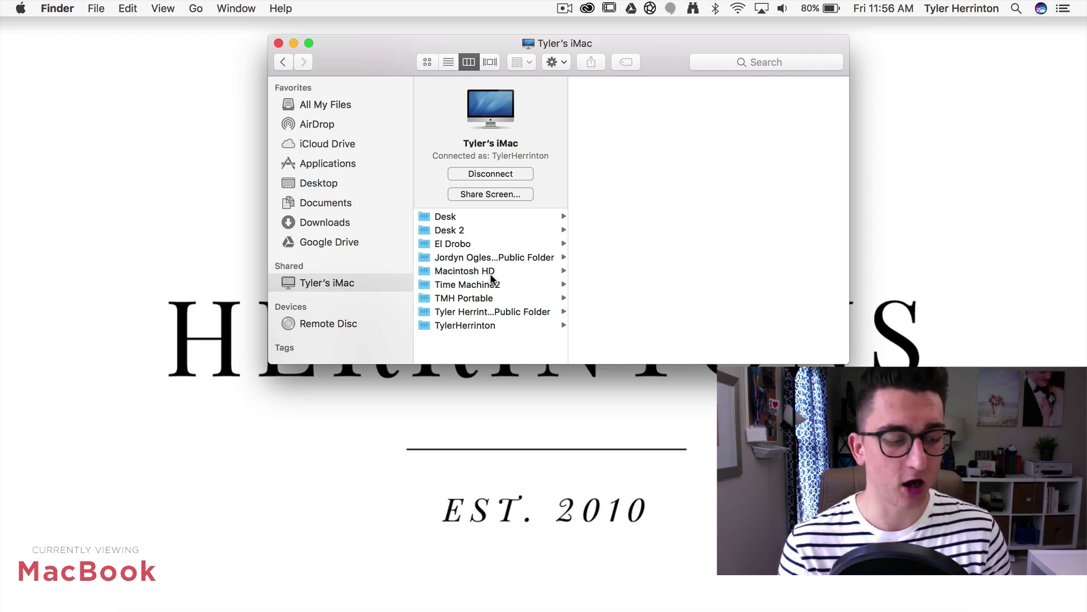
{"action": "left_click", "coordinate": [511, 175]}
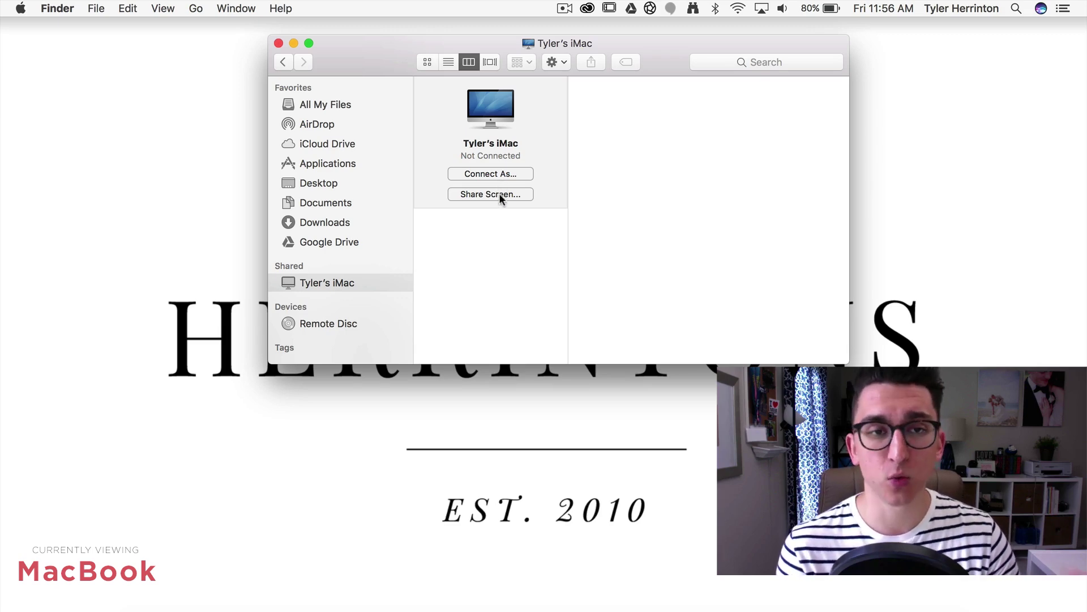
- Open Connect As for the iMac and fill in the registered user's name and password
{"action": "left_click", "coordinate": [473, 172]}
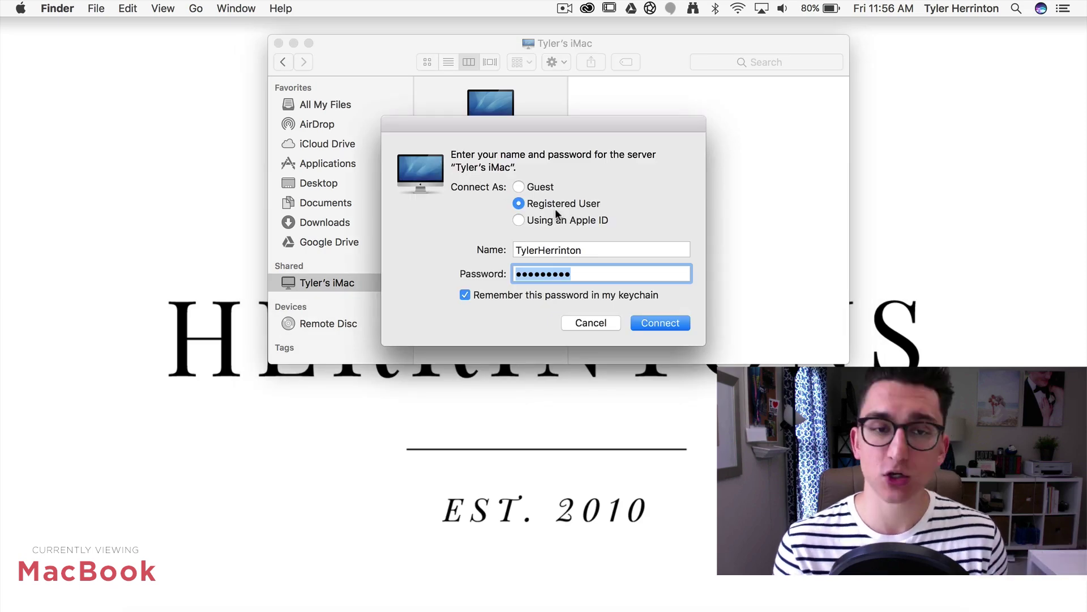
{"action": "left_click", "coordinate": [614, 250]}
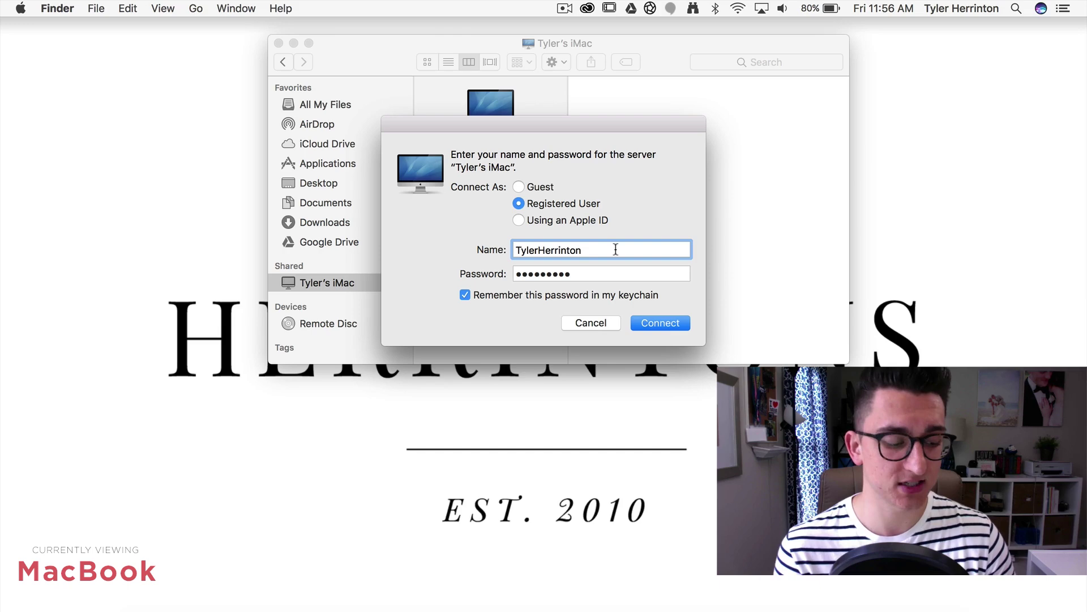
{"action": "left_click", "coordinate": [606, 277]}
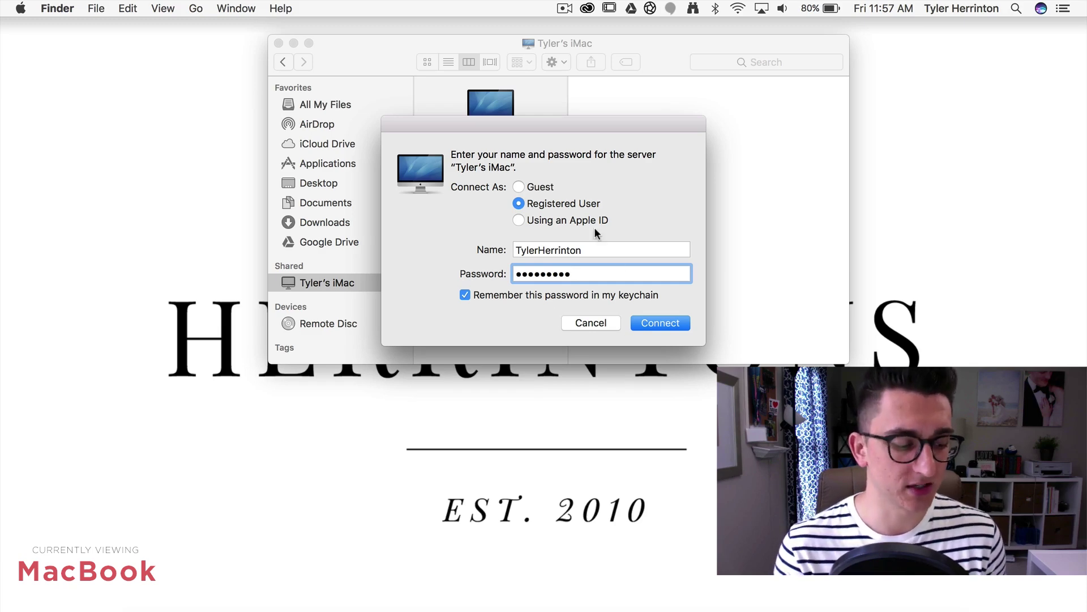
- Sign in to the iMac, browse Desk and El Drobo's Archives folder, then start Share Screen
{"action": "left_click", "coordinate": [642, 320]}
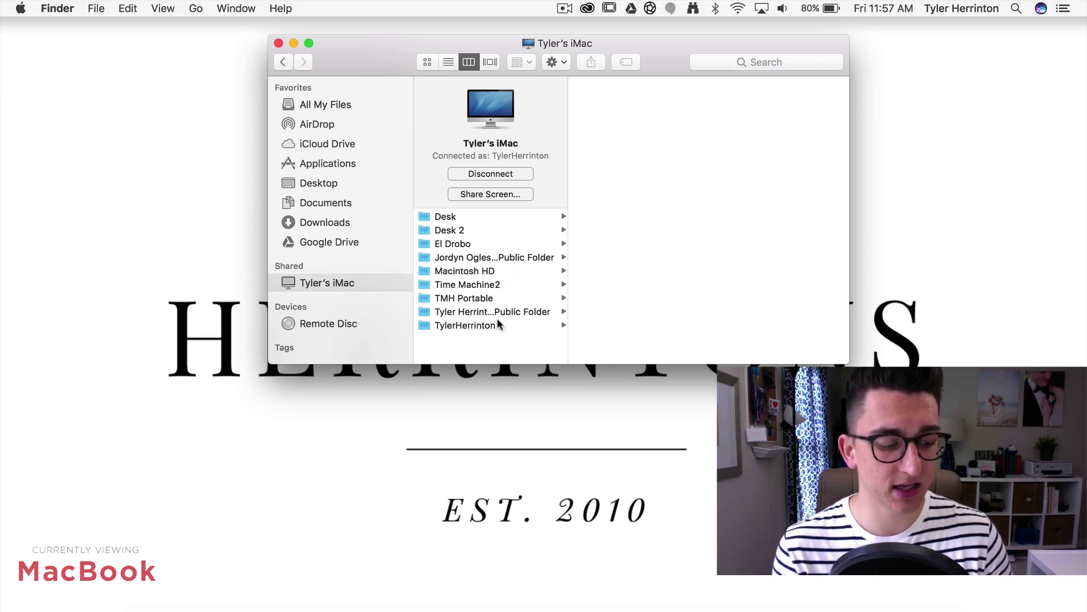
{"action": "left_click", "coordinate": [471, 216]}
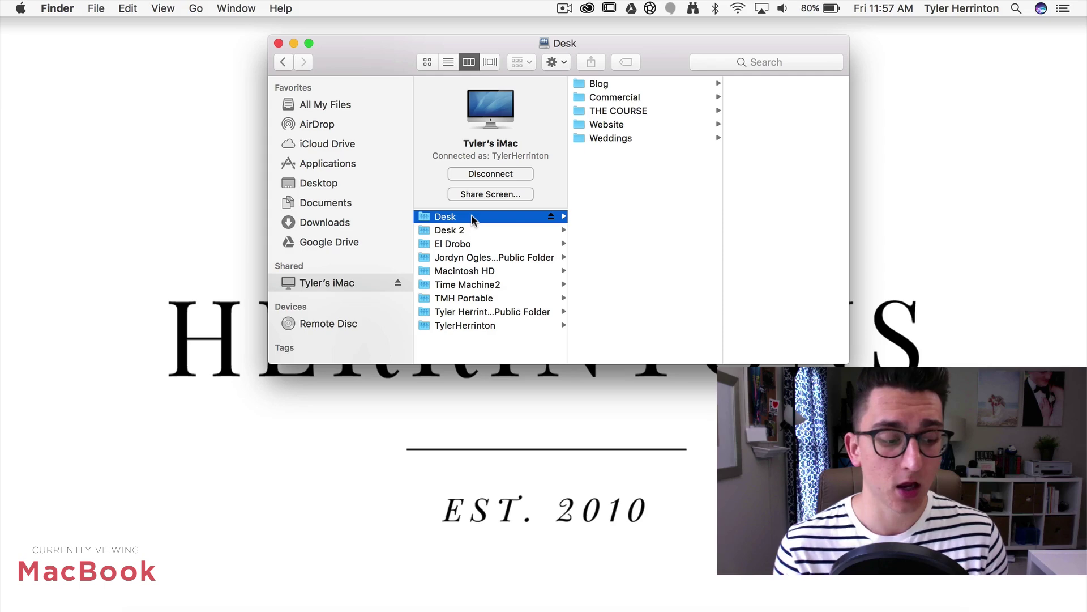
{"action": "left_click", "coordinate": [490, 244]}
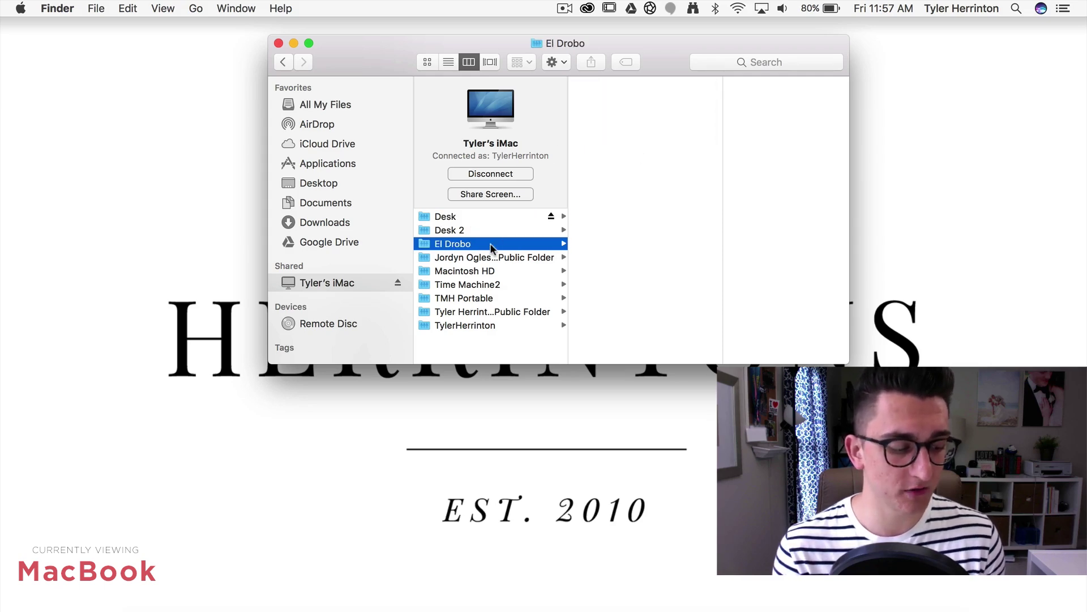
{"action": "left_click", "coordinate": [609, 98]}
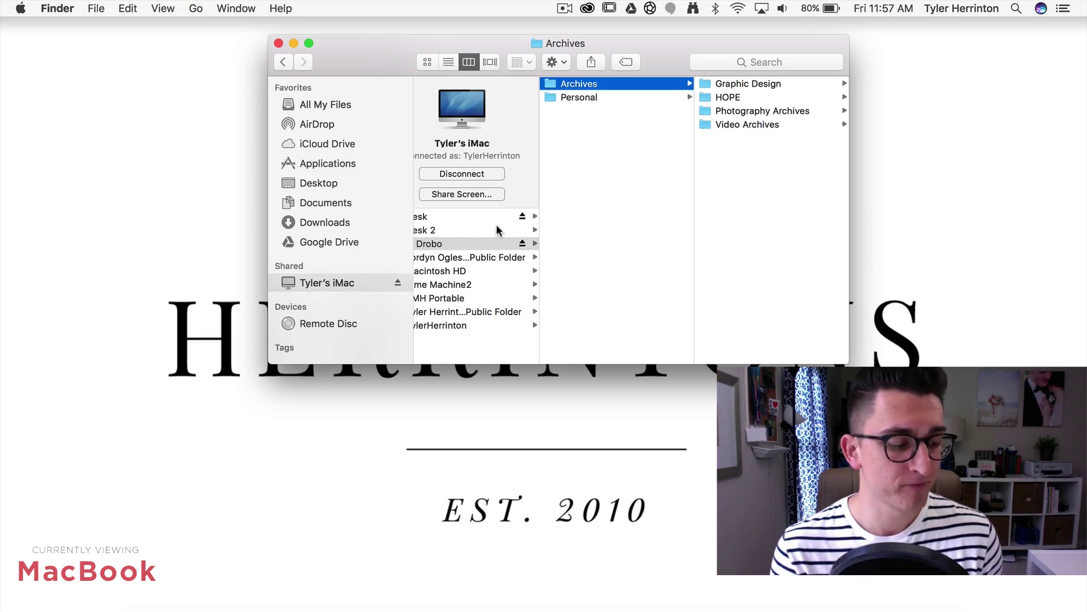
{"action": "left_click", "coordinate": [453, 193]}
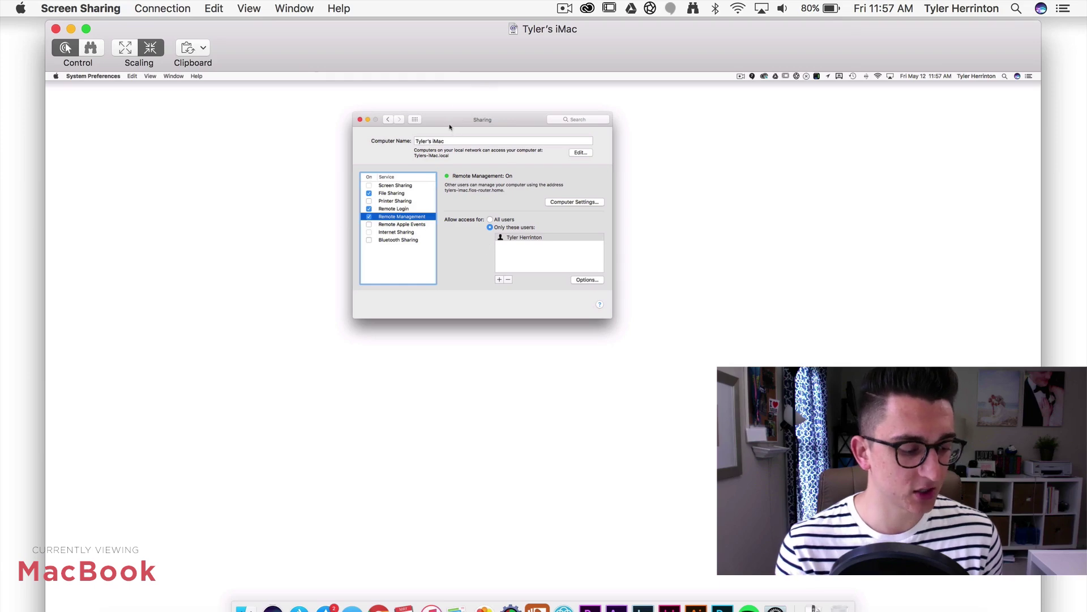
- Move the remote Sharing window, try the remote menus, go full screen, then end the session
{"action": "mouse_move", "coordinate": [453, 123]}
{"action": "left_mouse_down"}
{"action": "mouse_move", "coordinate": [548, 226]}
{"action": "mouse_move", "coordinate": [459, 236]}
{"action": "left_mouse_up"}
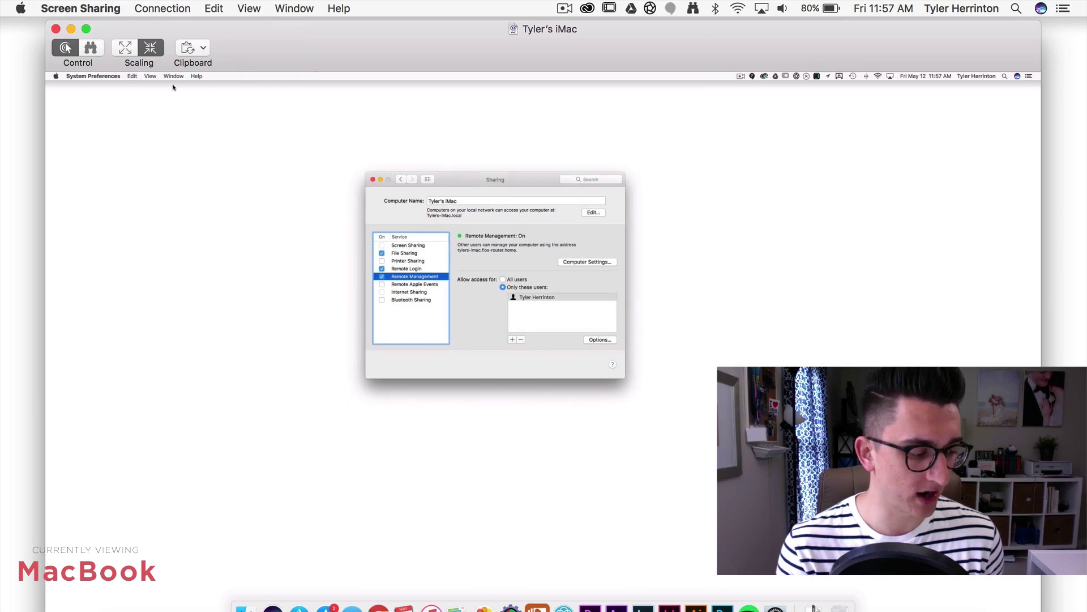
{"action": "left_click", "coordinate": [130, 77]}
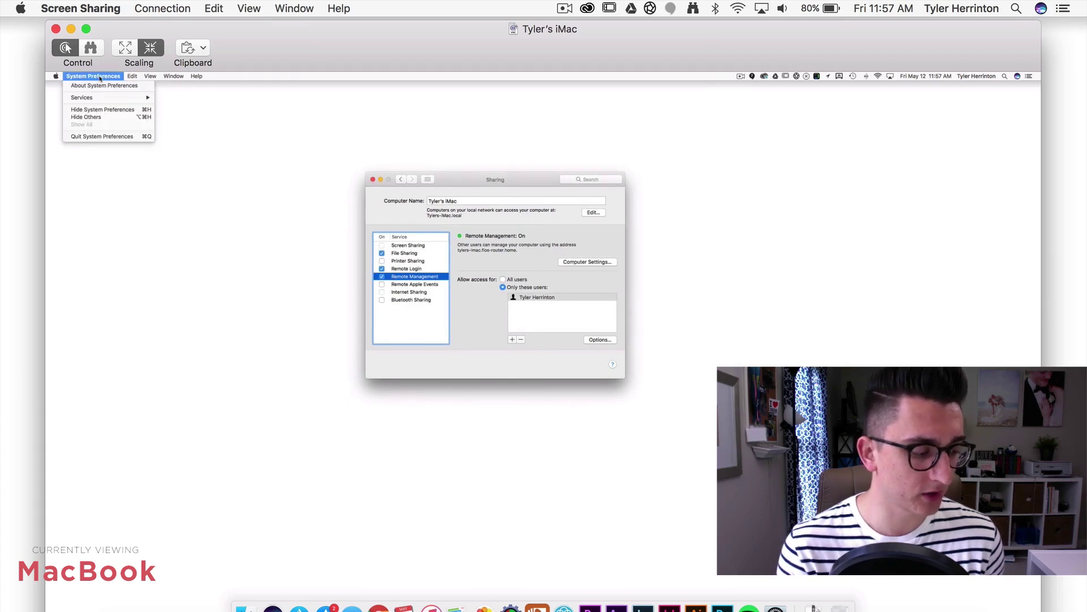
{"action": "left_click", "coordinate": [232, 270]}
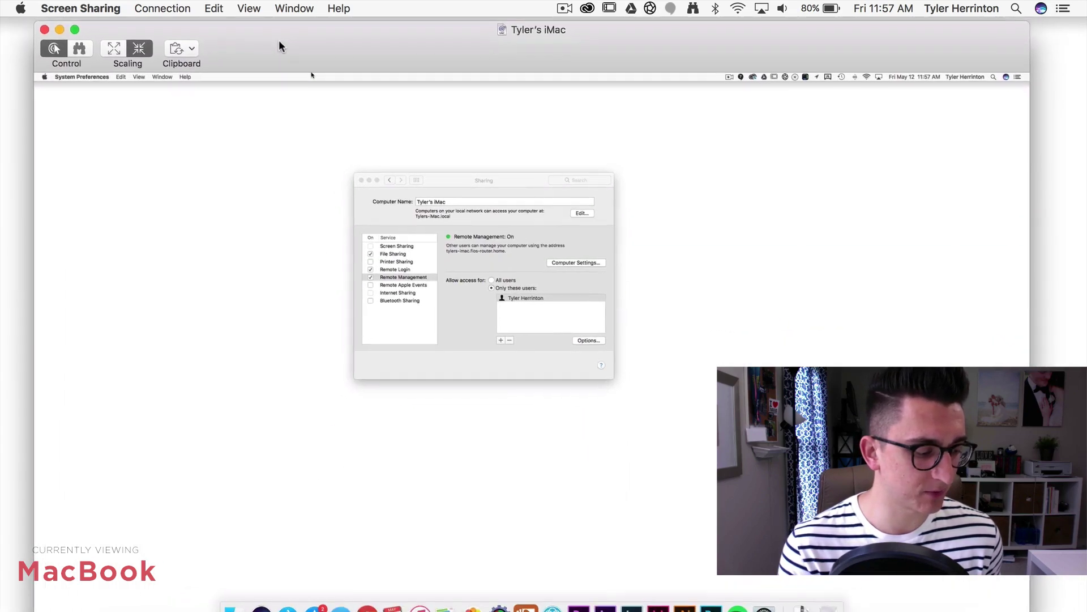
{"action": "left_click", "coordinate": [247, 7]}
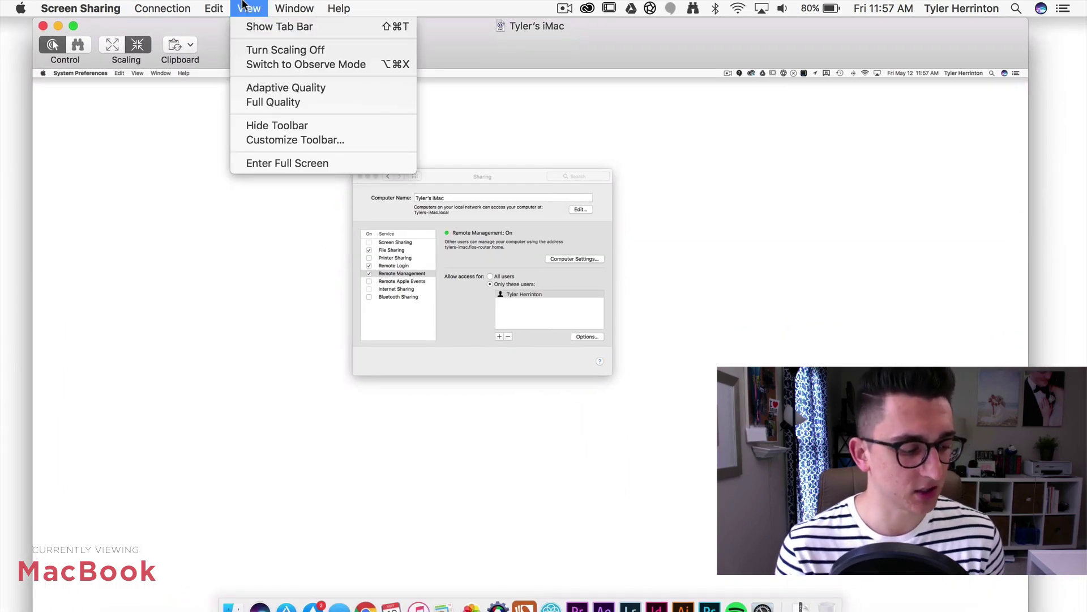
{"action": "left_click", "coordinate": [267, 166]}
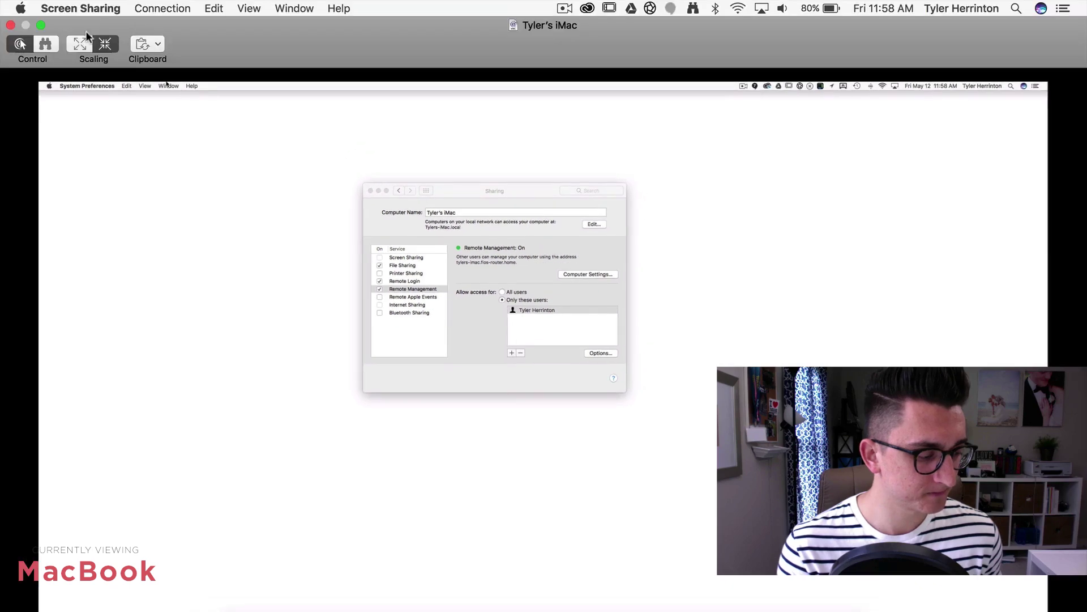
{"action": "left_click", "coordinate": [11, 25]}
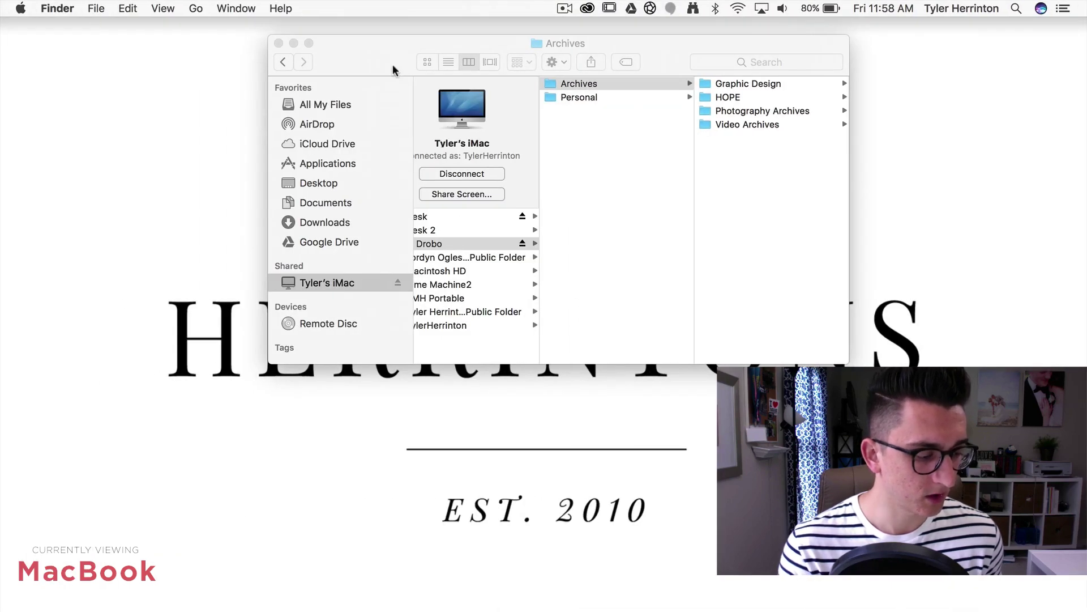
- Open the iMac's Desk volume to see its Blog, Commercial, Website and Weddings folders
{"action": "left_click_drag", "start_coordinate": [369, 61], "coordinate": [332, 64]}
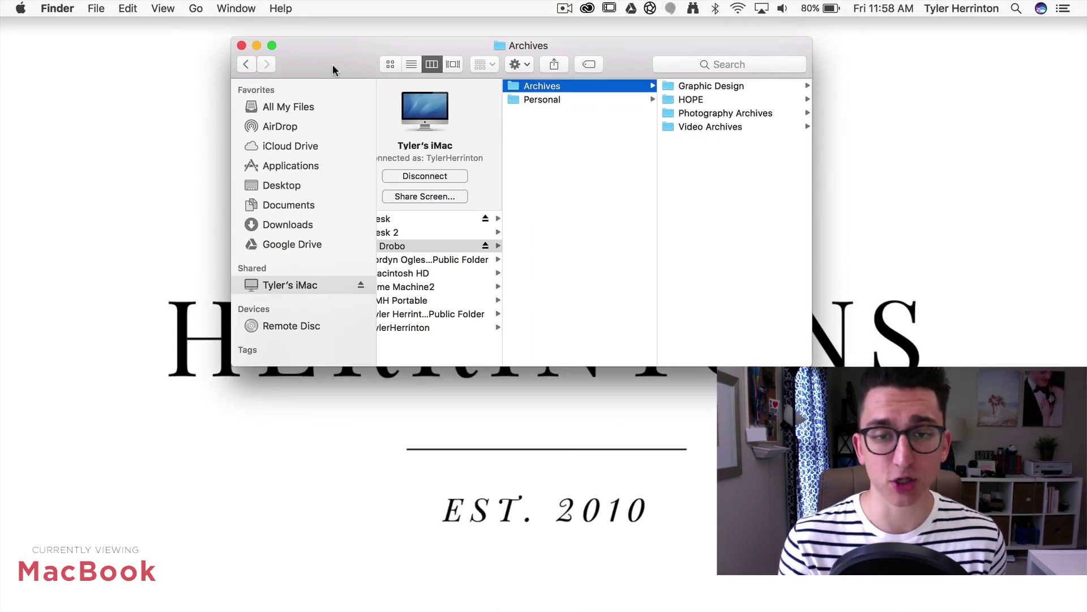
{"action": "scroll", "coordinate": [470, 269], "scroll_direction": "left", "scroll_amount": 2}
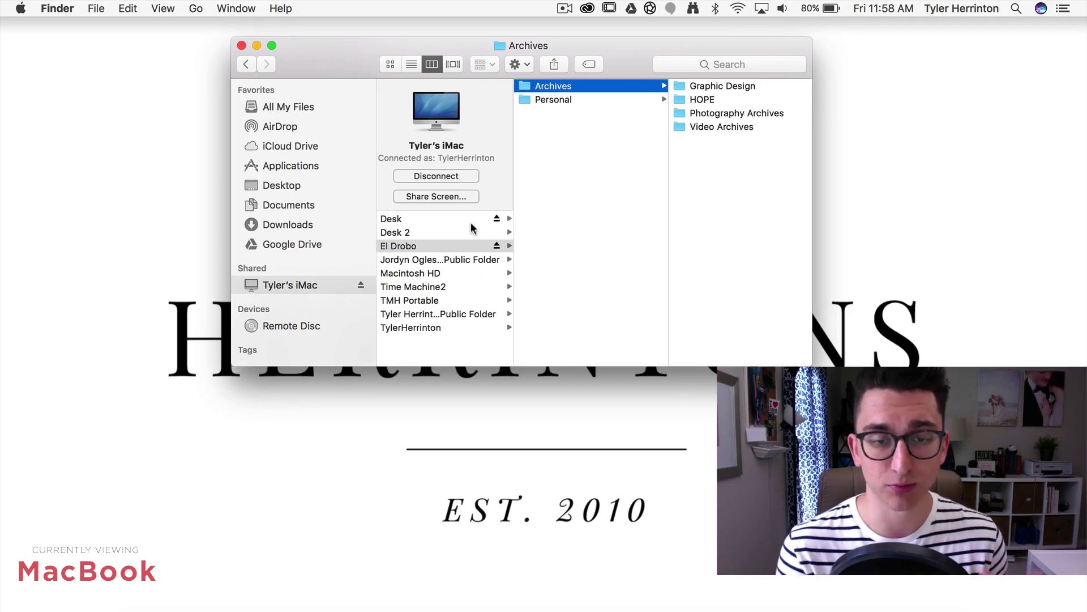
{"action": "left_click", "coordinate": [433, 218]}
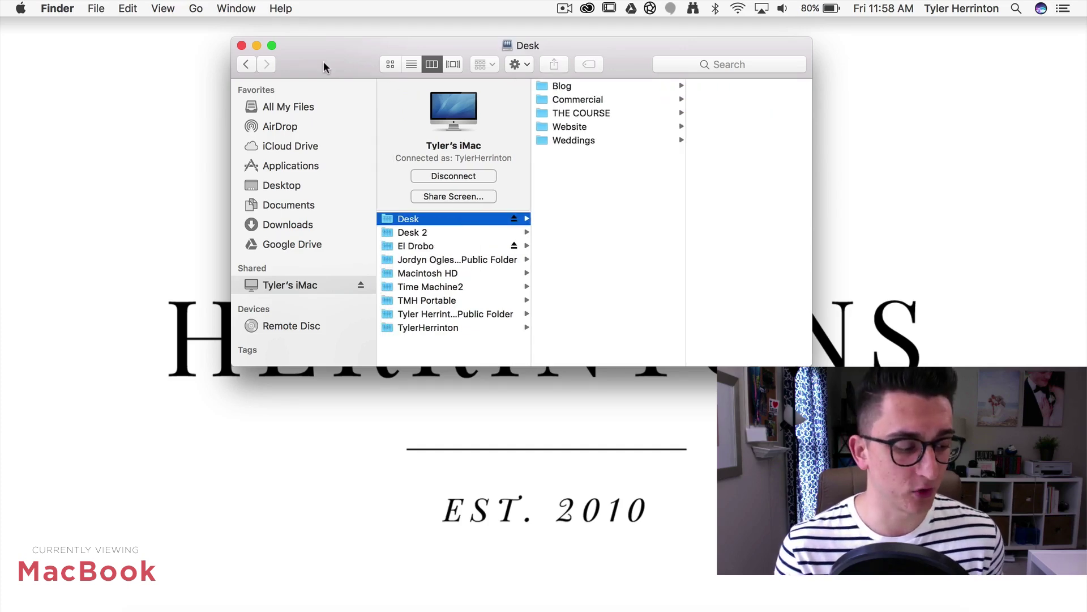
{"action": "left_click_drag", "start_coordinate": [324, 67], "coordinate": [315, 76]}
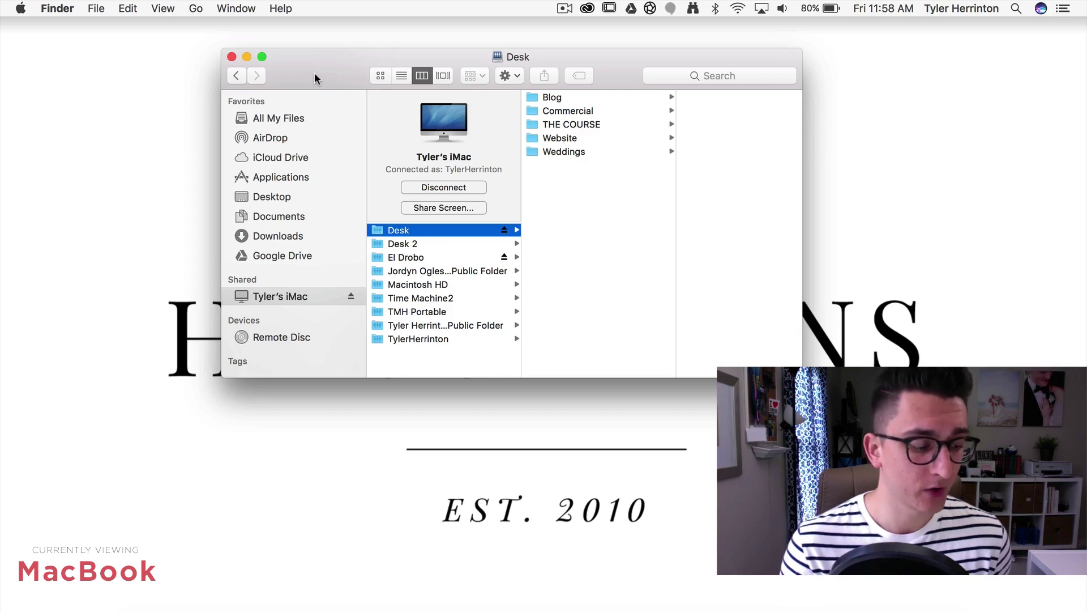
- Close Finder, launch Terminal via Spotlight search 'term', and centre and enlarge its window
{"action": "left_click", "coordinate": [231, 56]}
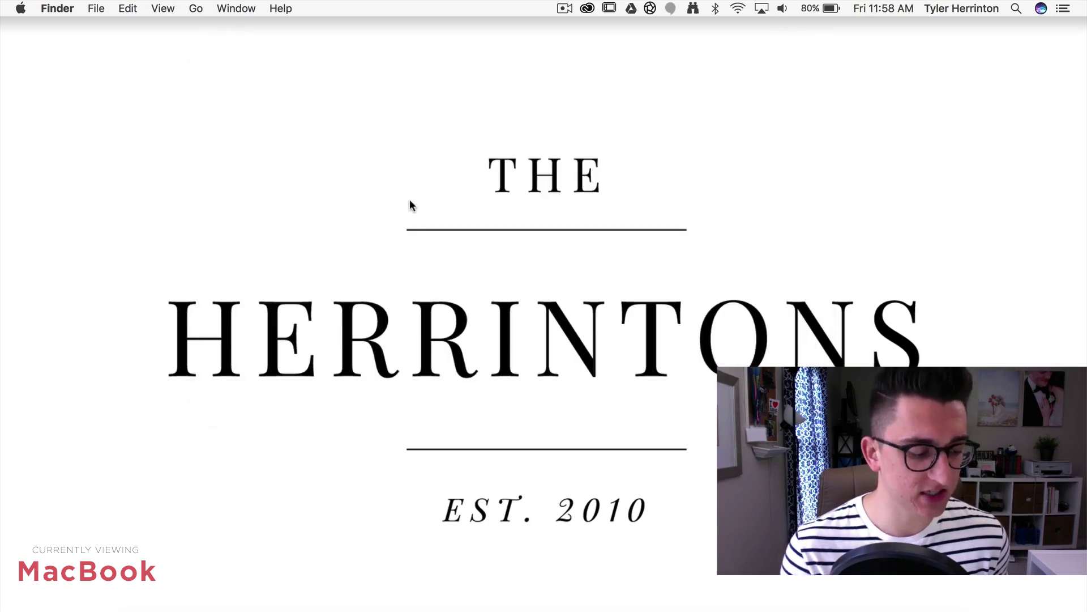
{"action": "key", "text": "super+space"}
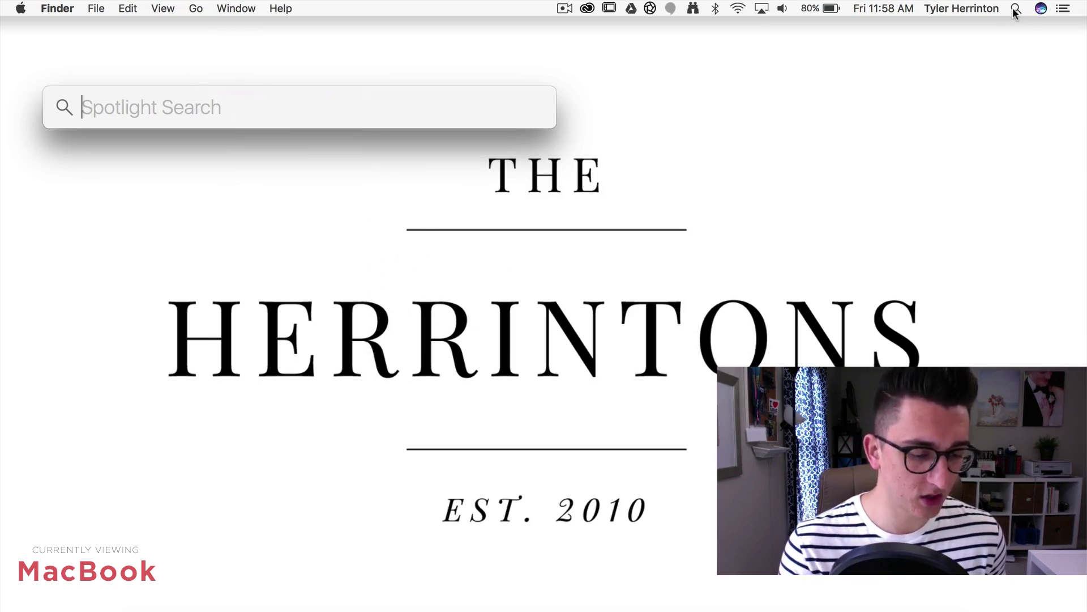
{"action": "mouse_move", "coordinate": [300, 122]}
{"action": "left_mouse_down"}
{"action": "mouse_move", "coordinate": [504, 147]}
{"action": "mouse_move", "coordinate": [463, 177]}
{"action": "left_mouse_up"}
{"action": "type", "text": "term"}
{"action": "key", "text": "Return"}
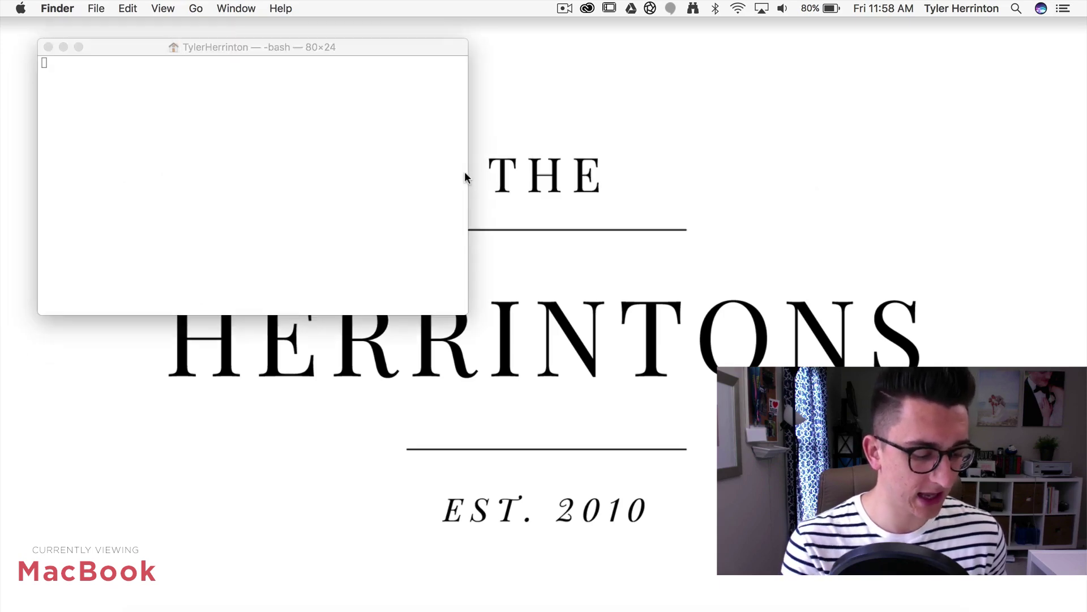
{"action": "mouse_move", "coordinate": [300, 47]}
{"action": "left_mouse_down"}
{"action": "mouse_move", "coordinate": [442, 44]}
{"action": "mouse_move", "coordinate": [451, 60]}
{"action": "left_mouse_up"}
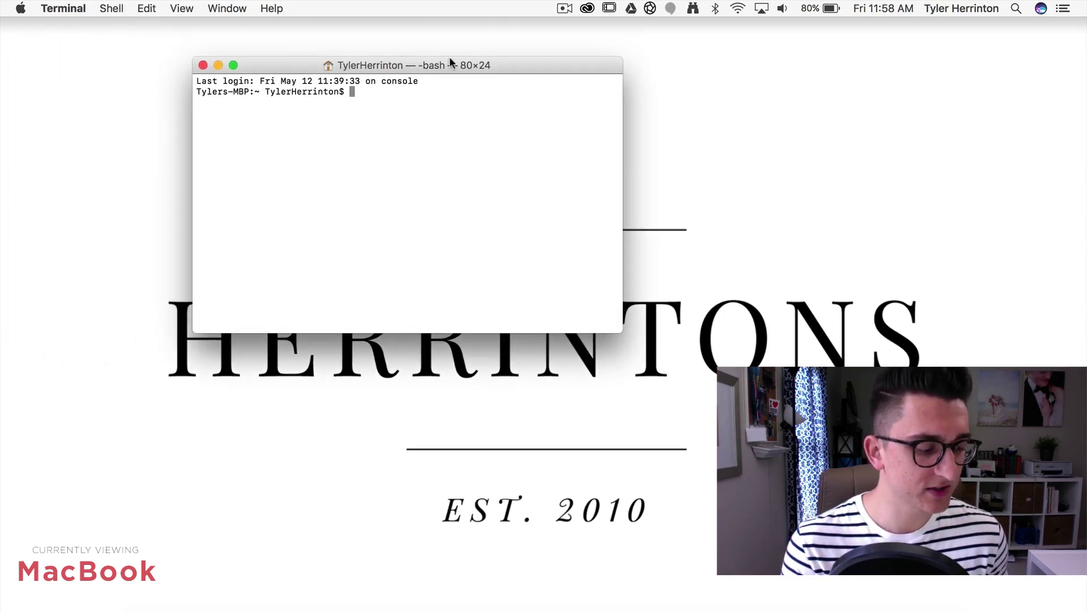
{"action": "mouse_move", "coordinate": [620, 328]}
{"action": "left_mouse_down"}
{"action": "mouse_move", "coordinate": [749, 426]}
{"action": "mouse_move", "coordinate": [781, 481]}
{"action": "left_mouse_up"}
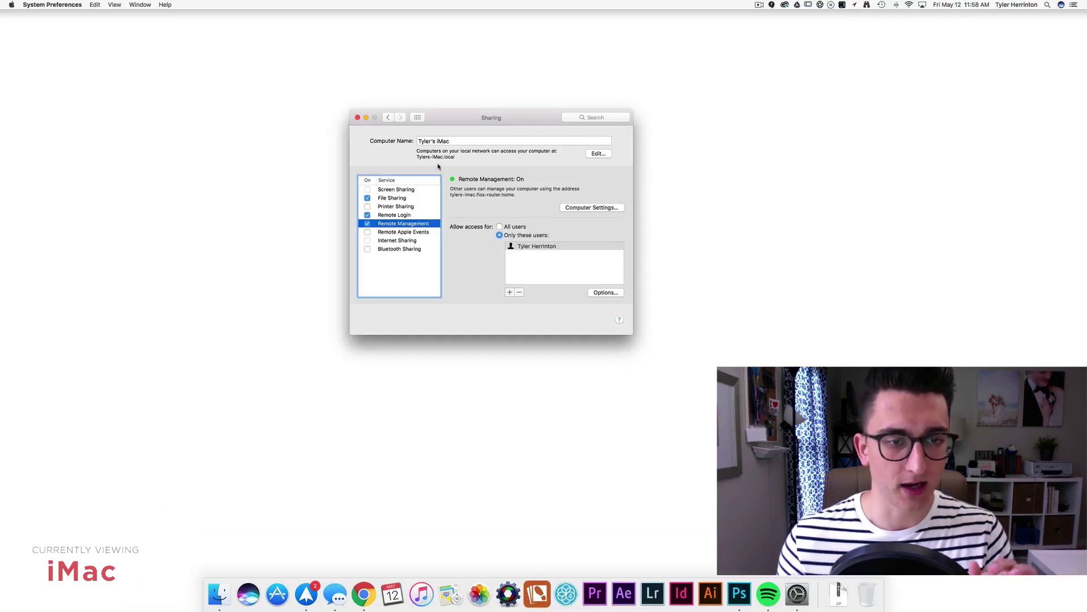
- Show the Remote Login settings and copy the ssh login command they display
{"action": "left_click", "coordinate": [400, 215]}
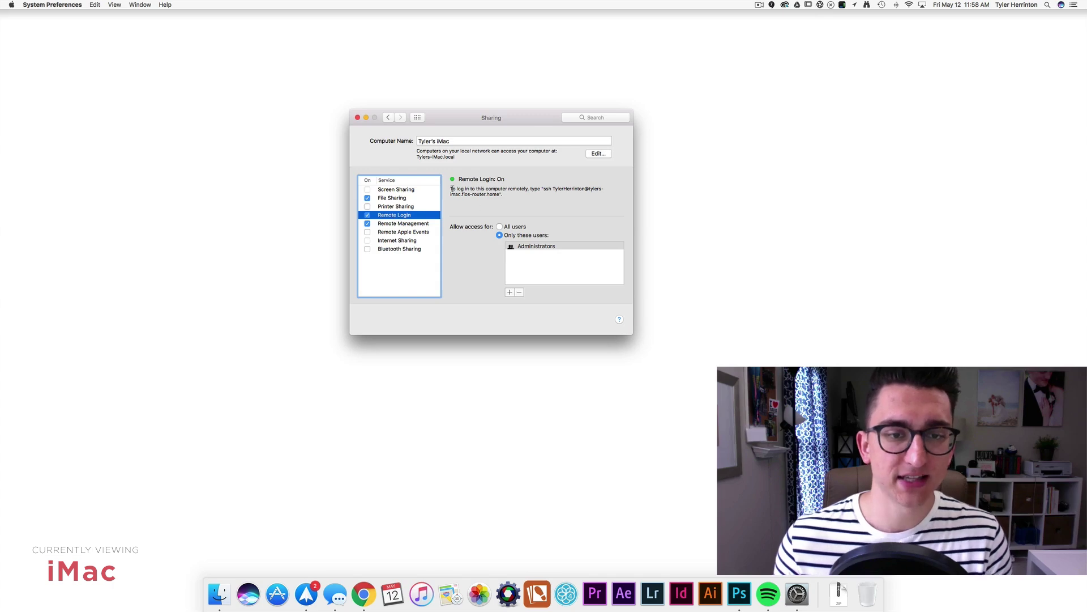
{"action": "left_click", "coordinate": [543, 189]}
{"action": "left_click_drag", "start_coordinate": [555, 189], "coordinate": [498, 194]}
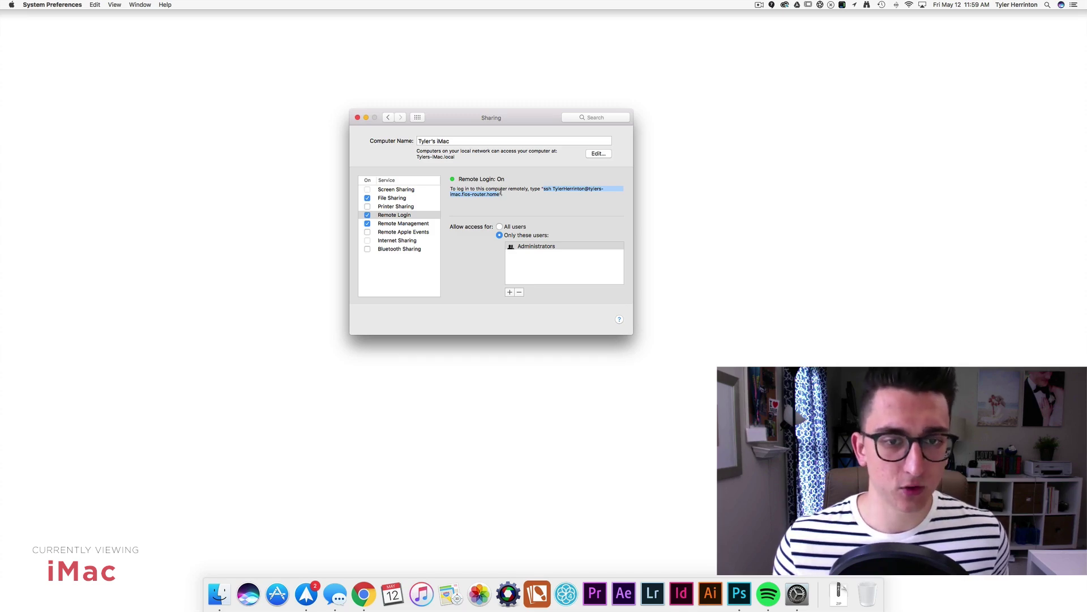
{"action": "key", "text": "super+c"}
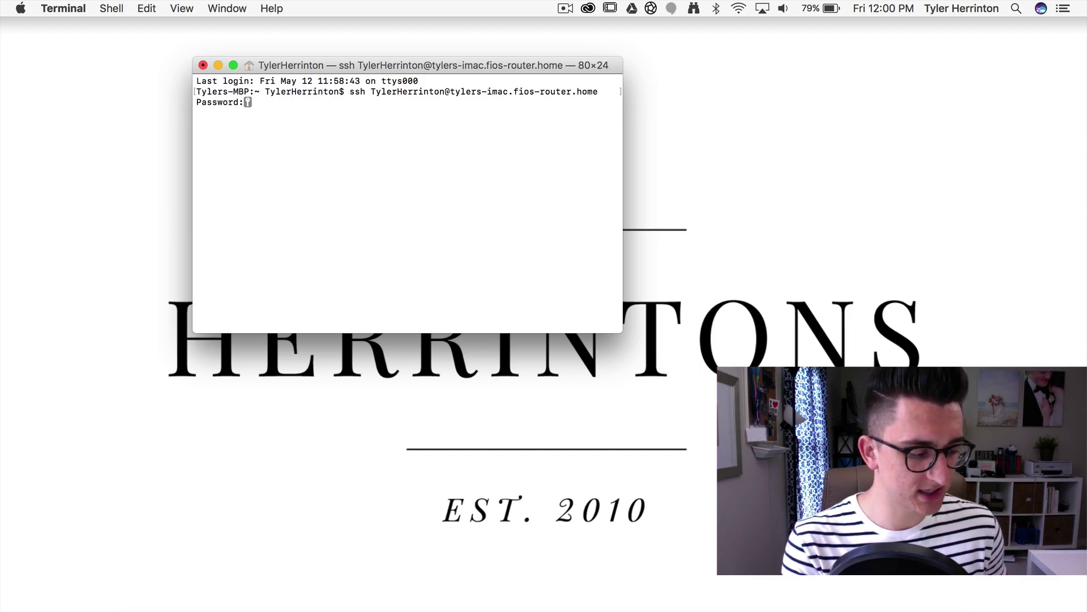
- Submit the iMac password to complete the ssh login, then switch back to Finder
{"action": "key", "text": "Return"}
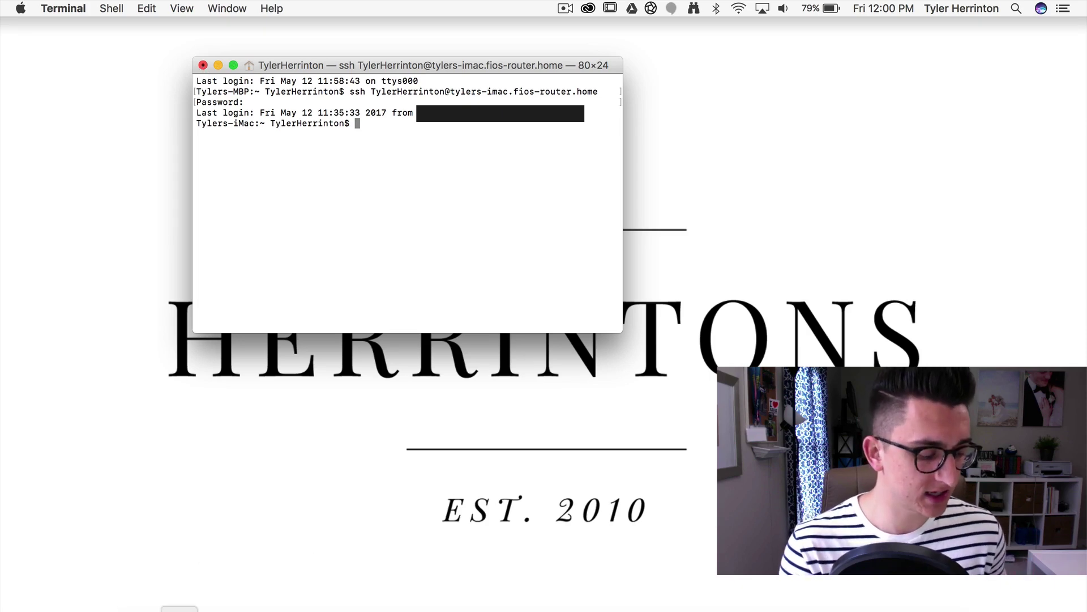
{"action": "left_click", "coordinate": [145, 607]}
- Select the iMac under Shared in the Finder sidebar to connect and list its volumes
{"action": "left_click", "coordinate": [345, 283]}
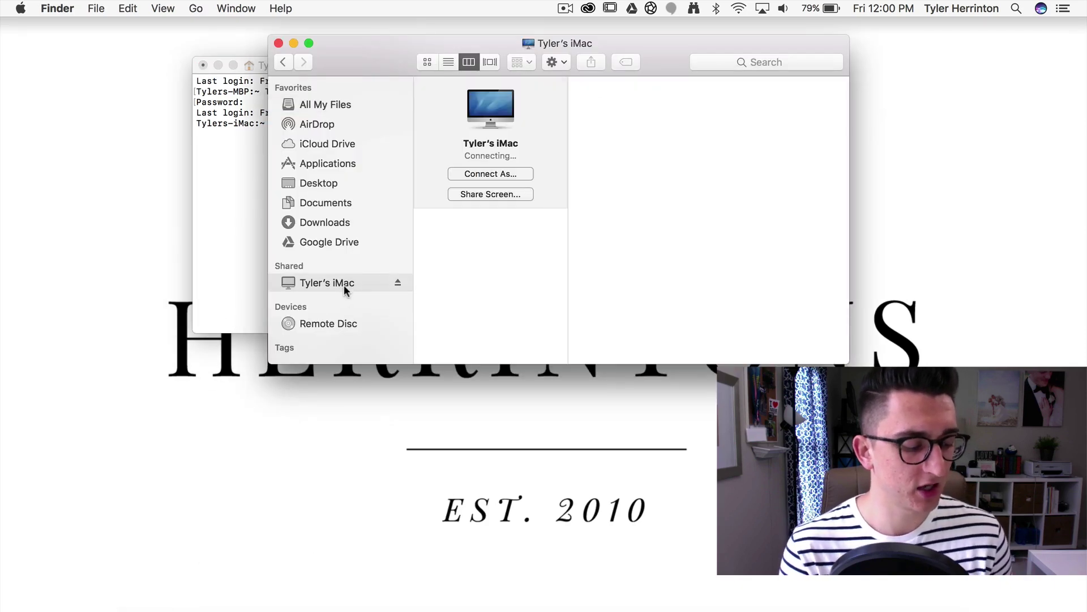